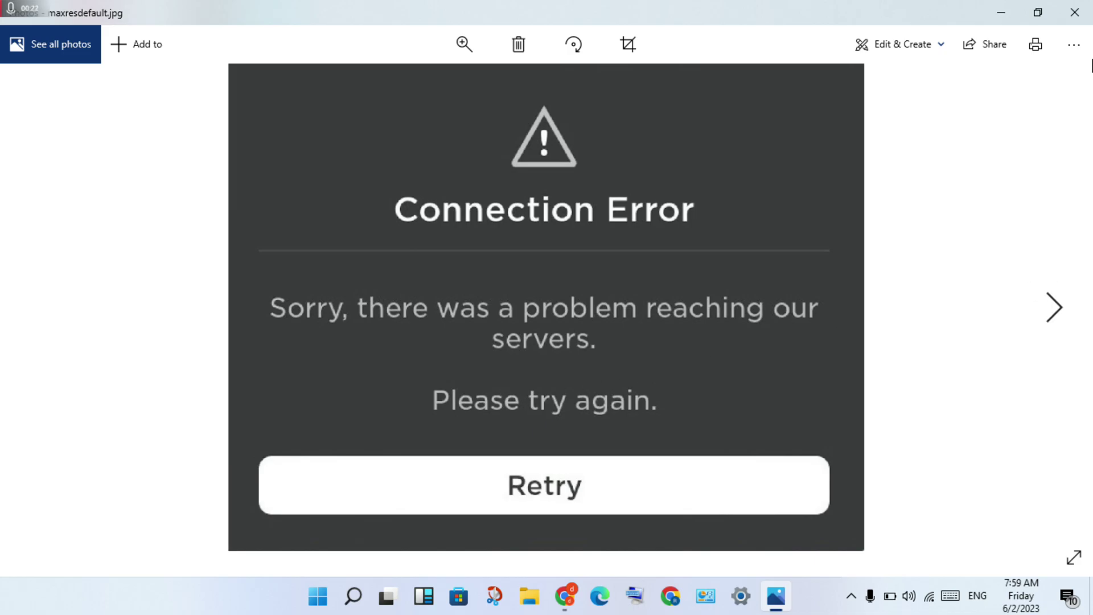
# Step: Close the maxresdefault.jpg Connection Error image in Photos
pyautogui.click(1091, 6)
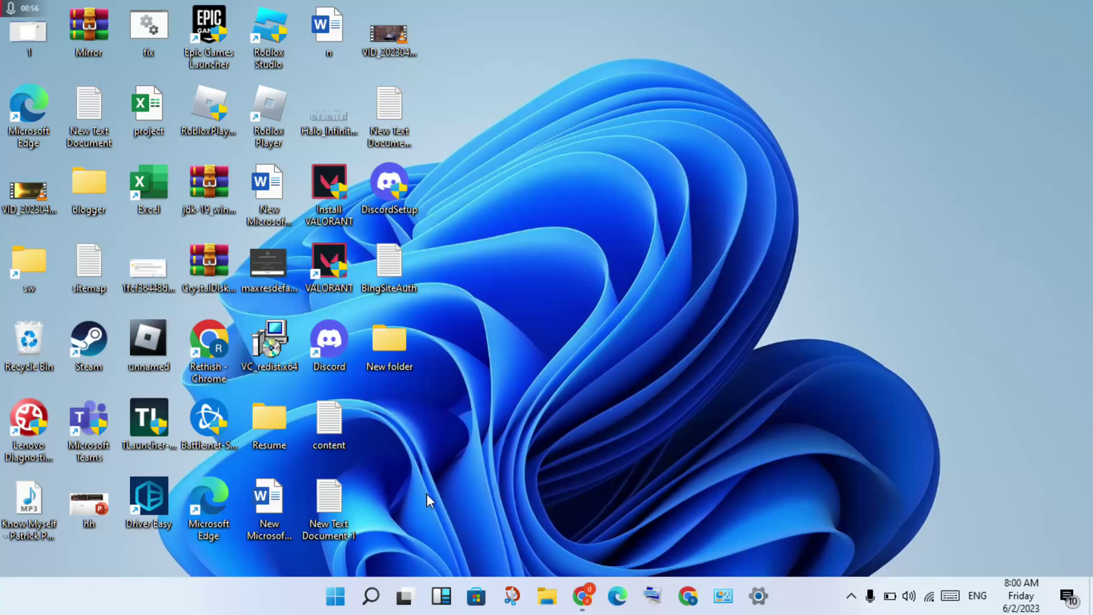
# Step: Open the Network and Sharing Center from Control Panel
pyautogui.click(373, 596)
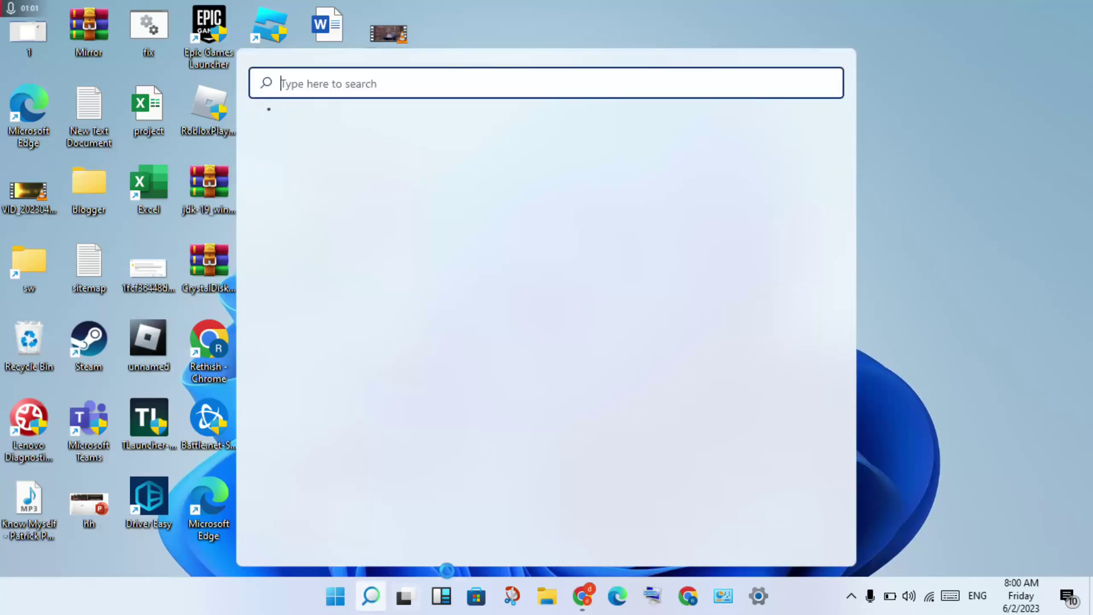
pyautogui.click(723, 598)
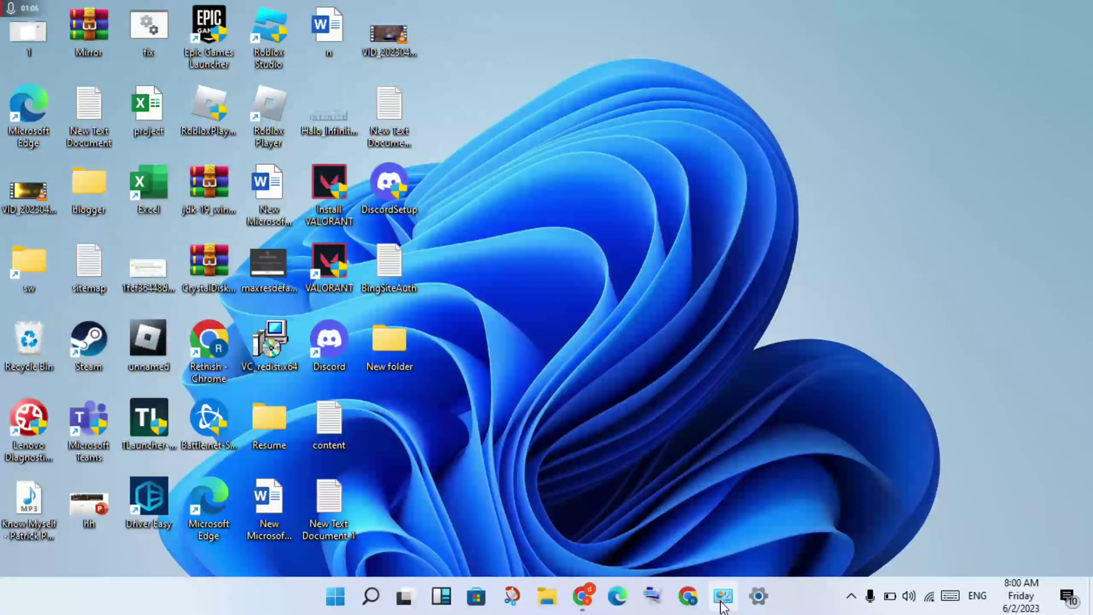
pyautogui.click(722, 602)
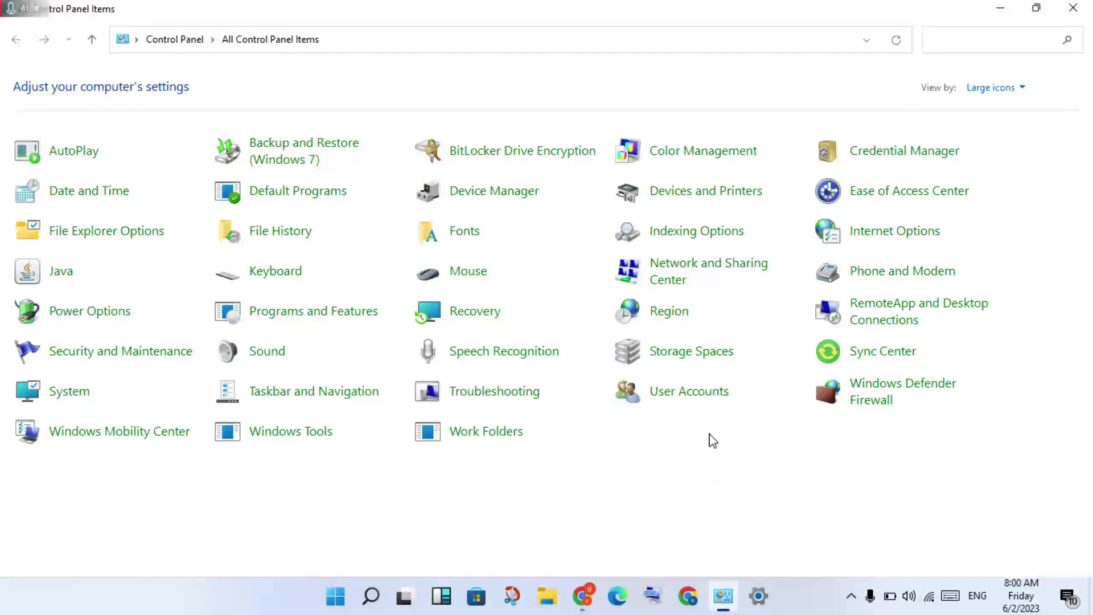
pyautogui.click(684, 275)
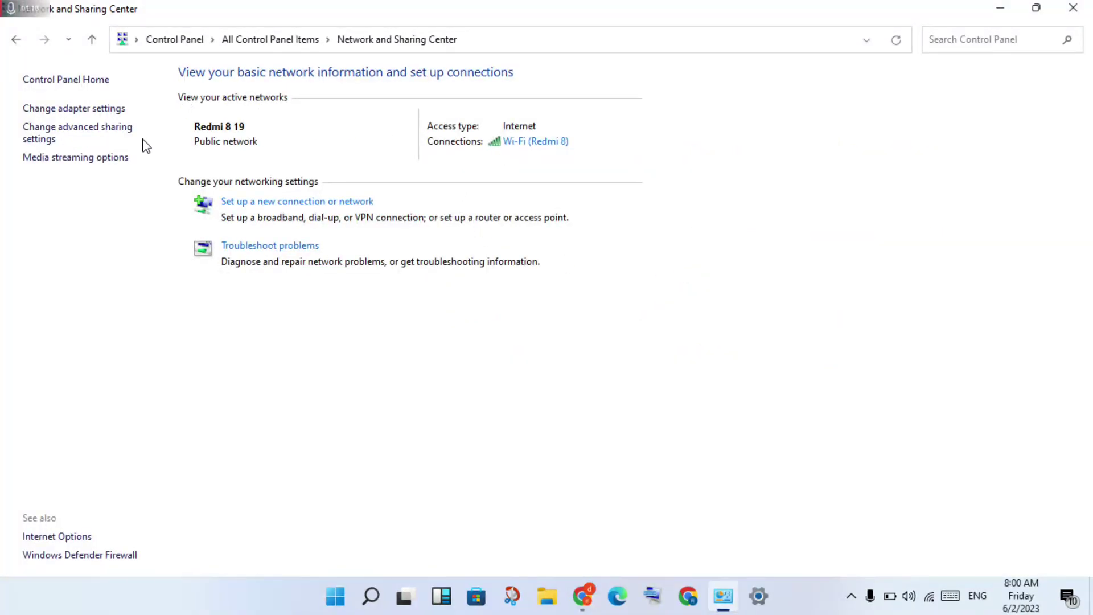
# Step: Open the Wi-Fi adapter's Properties from Network Connections
pyautogui.click(117, 111)
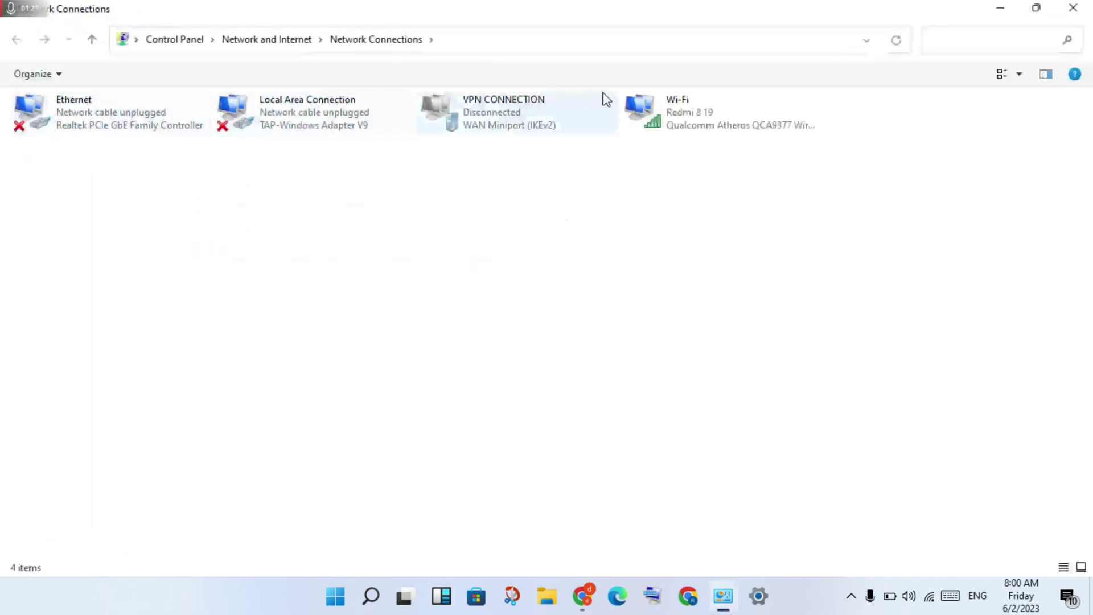
pyautogui.click(698, 123)
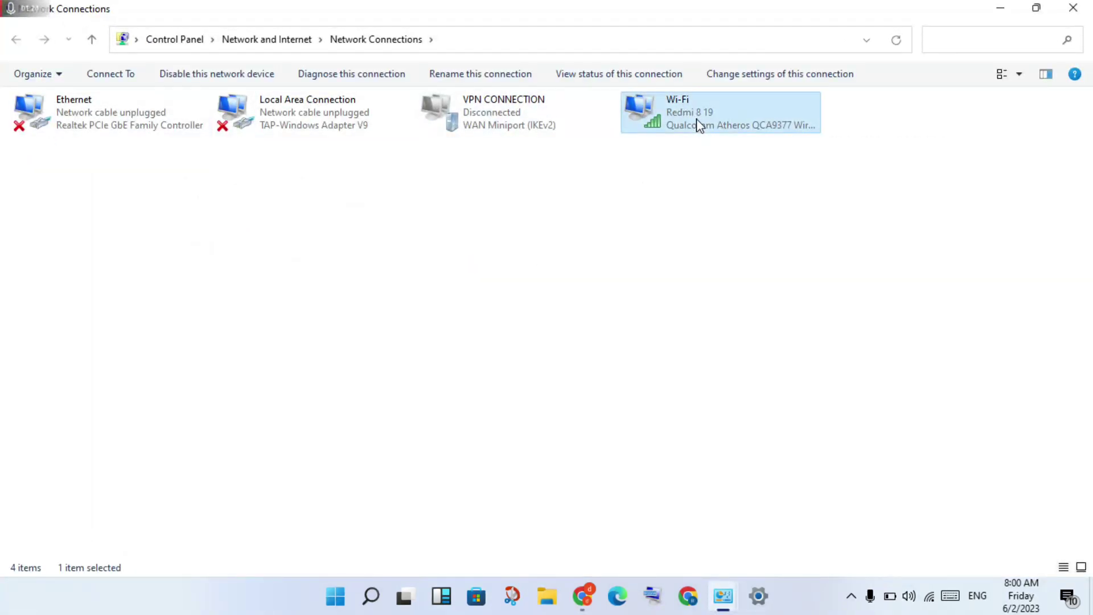
pyautogui.rightClick(699, 124)
pyautogui.click(756, 289)
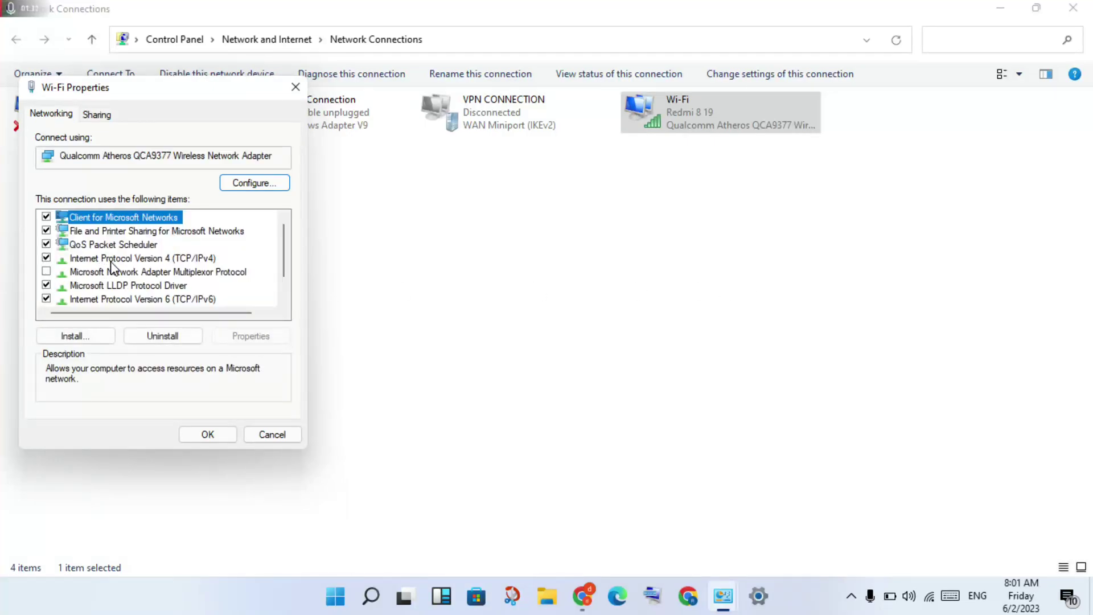
# Step: Set Wi-Fi IPv4 DNS servers to 8.8.8.8 and 8.8.4.4, then close Wi-Fi Properties
pyautogui.click(147, 259)
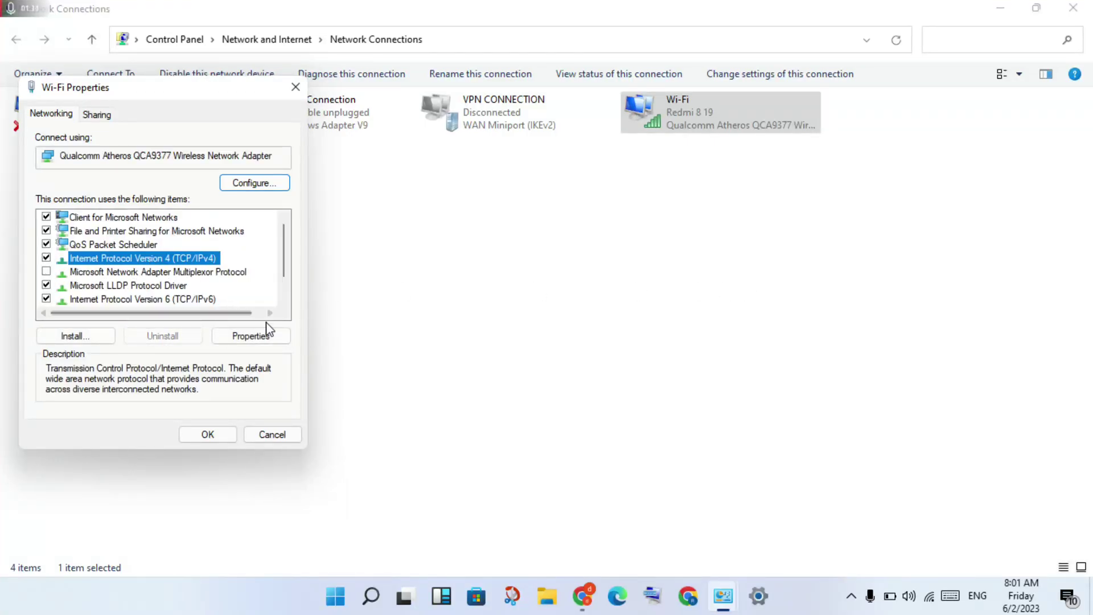
pyautogui.click(283, 339)
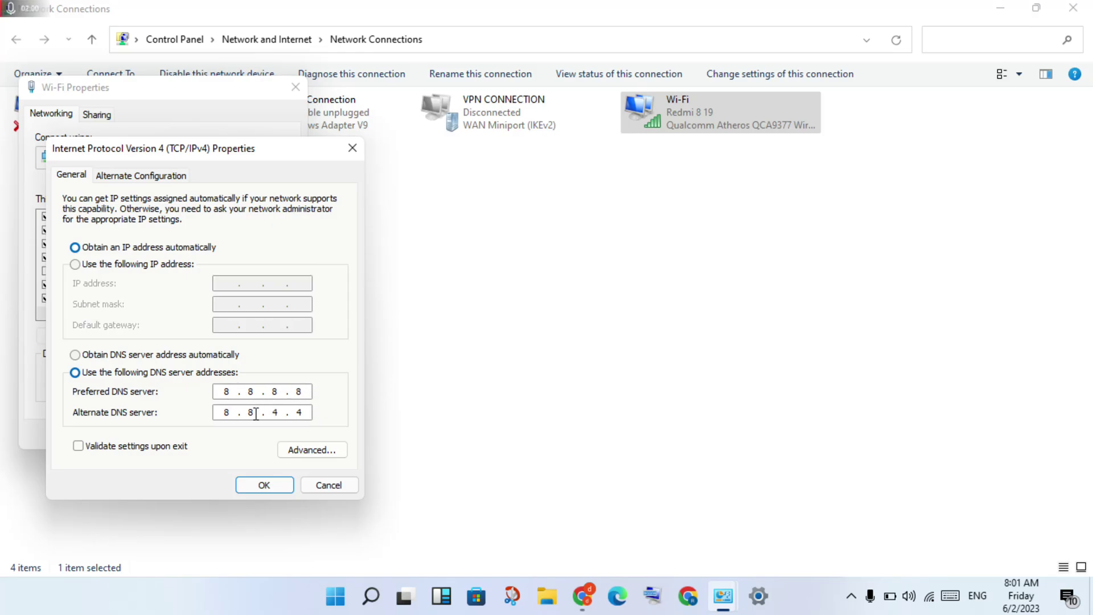
pyautogui.click(279, 484)
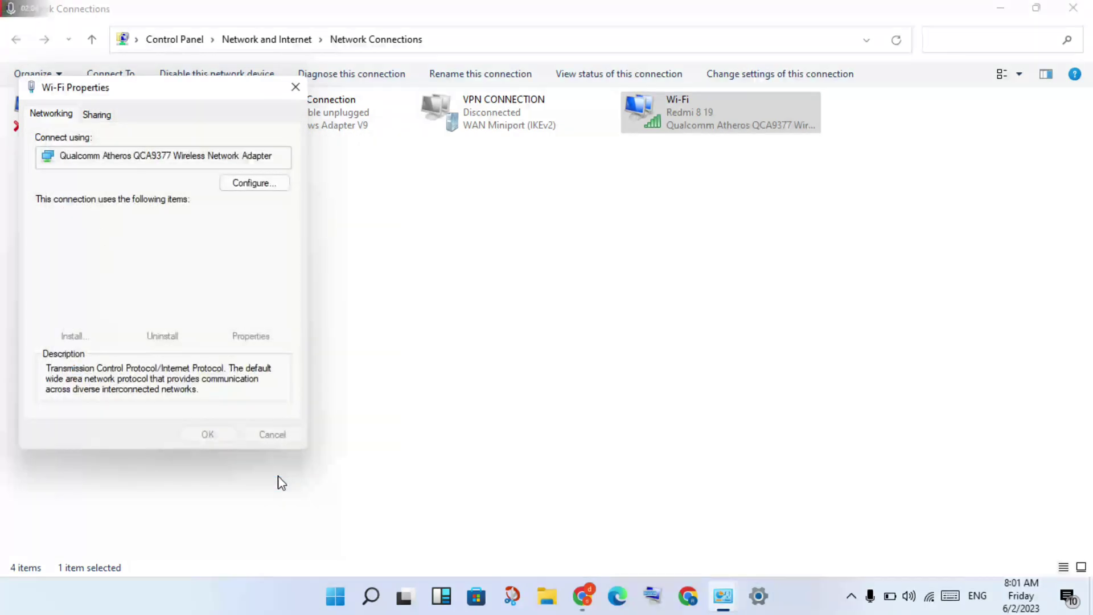
pyautogui.click(223, 435)
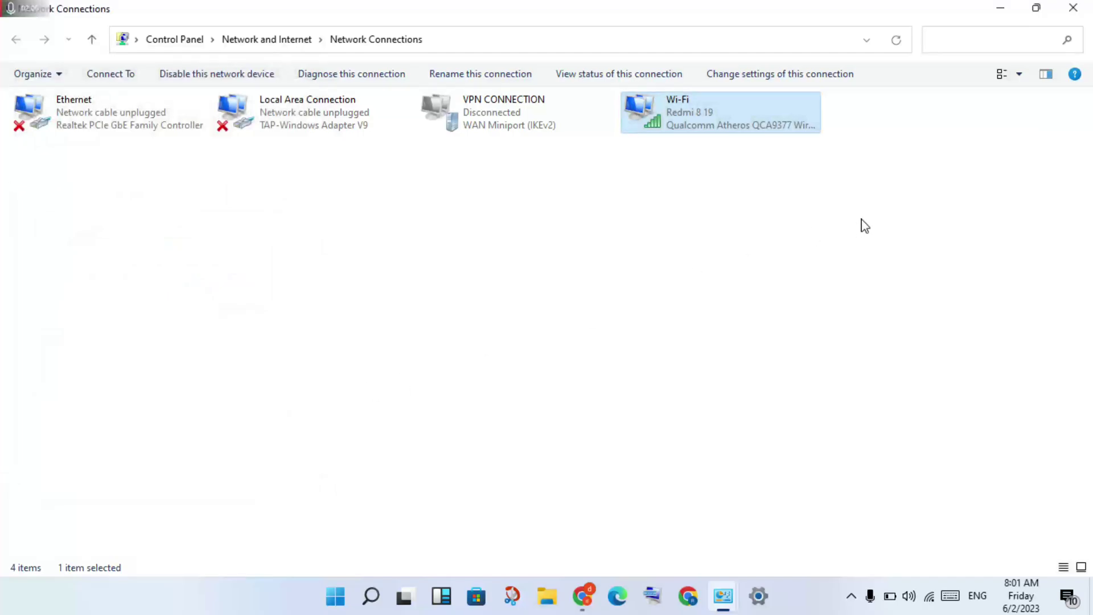
# Step: Close the Network Connections and Network and Sharing Center windows
pyautogui.click(1073, 8)
pyautogui.click(1073, 8)
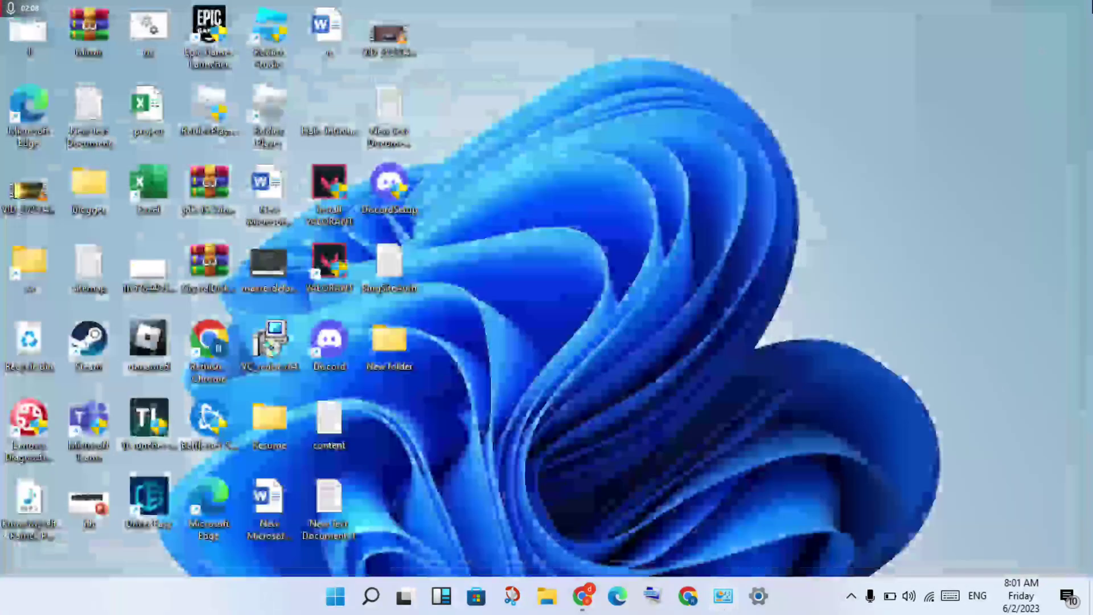
pyautogui.click(381, 596)
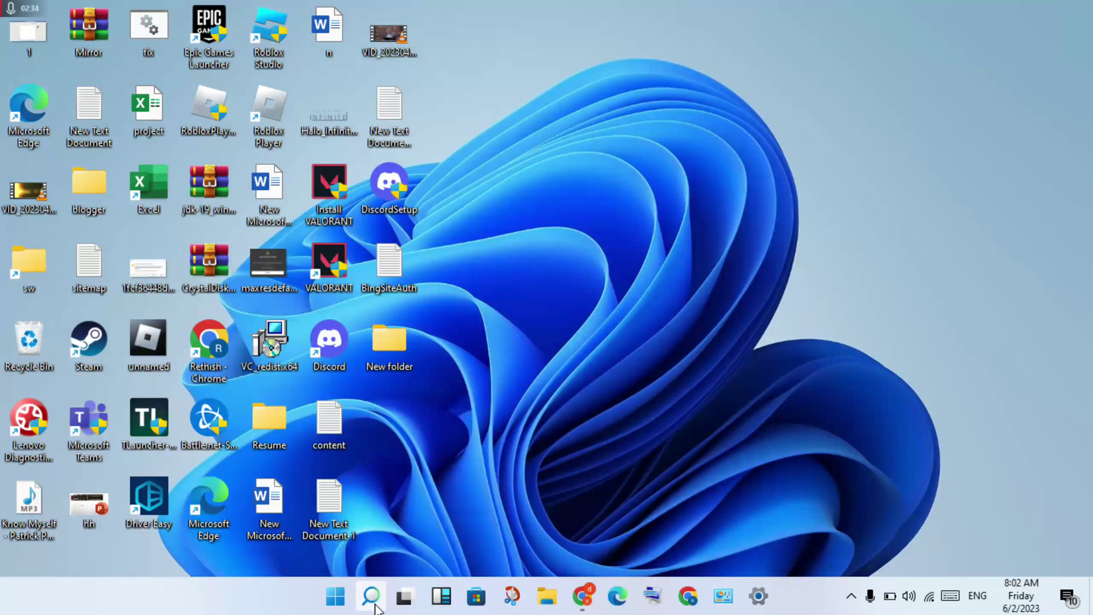
# Step: Search for cmd and launch Command Prompt as administrator with Ctrl+Shift+Enter
pyautogui.click(374, 603)
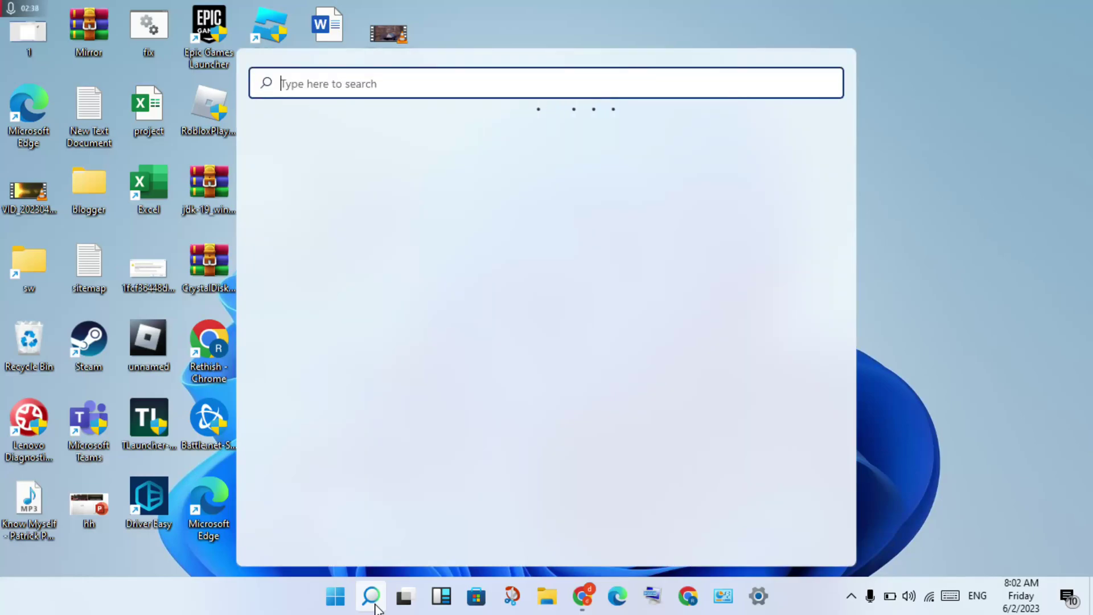
pyautogui.write('cmd')
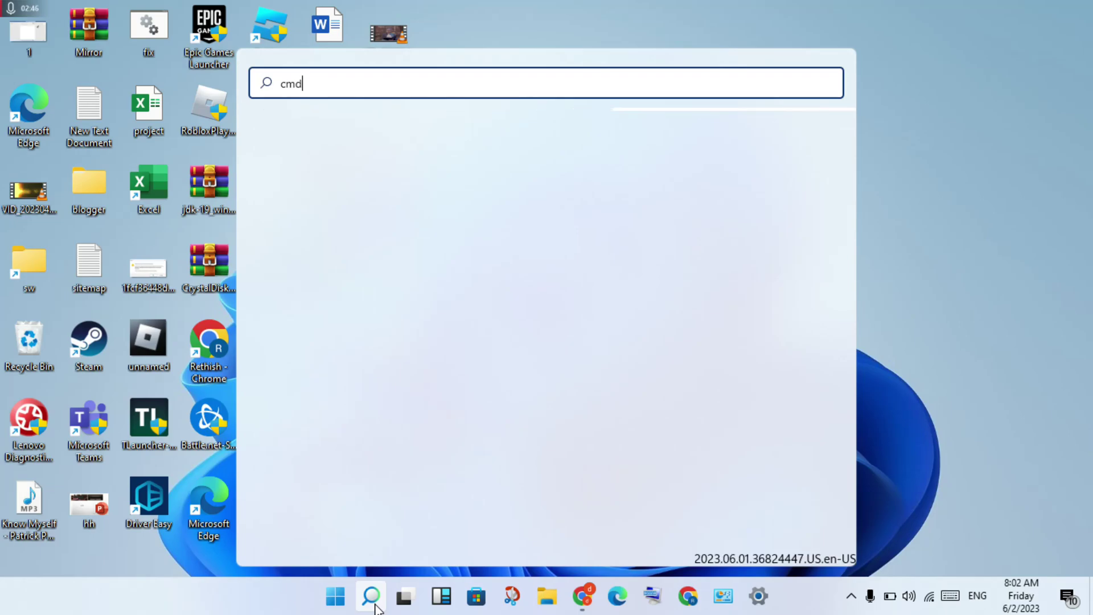
pyautogui.press('BackSpace')
pyautogui.press('BackSpace')
pyautogui.press('BackSpace')
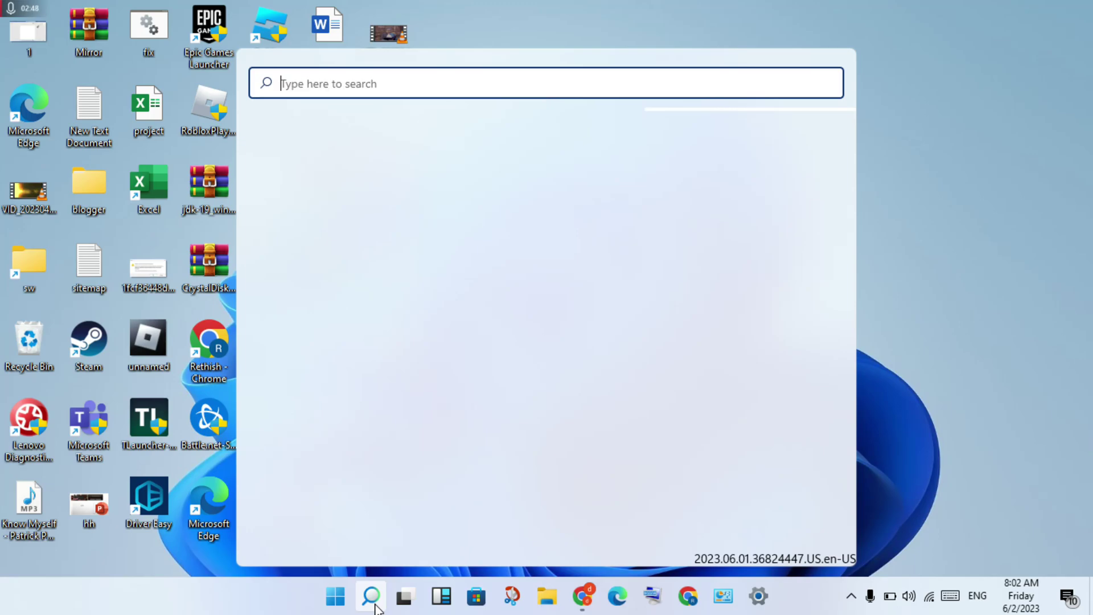
pyautogui.write('cmd')
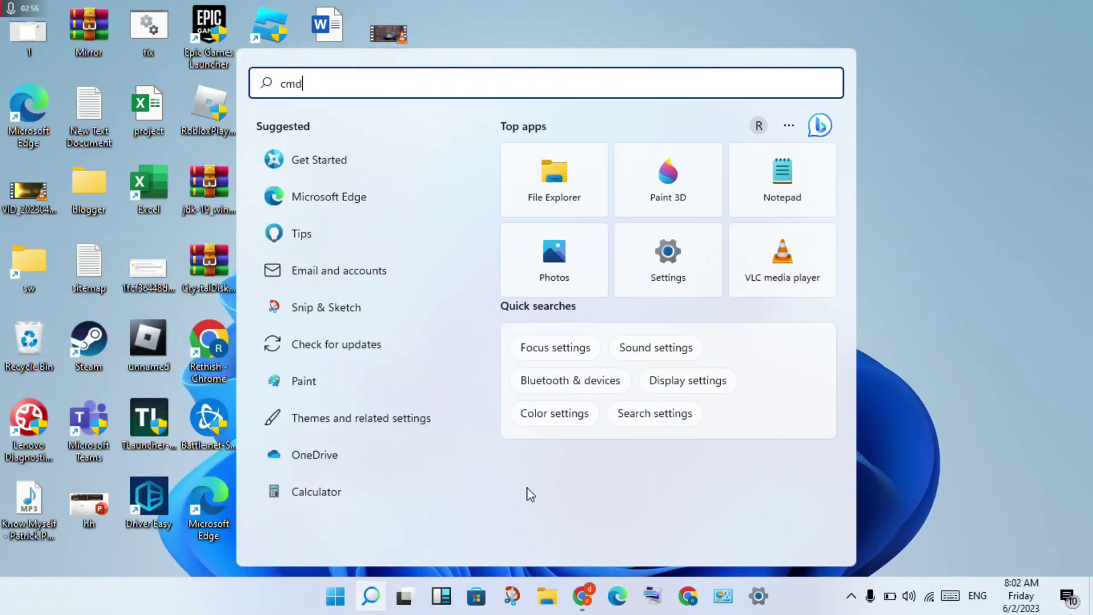
pyautogui.click(295, 86)
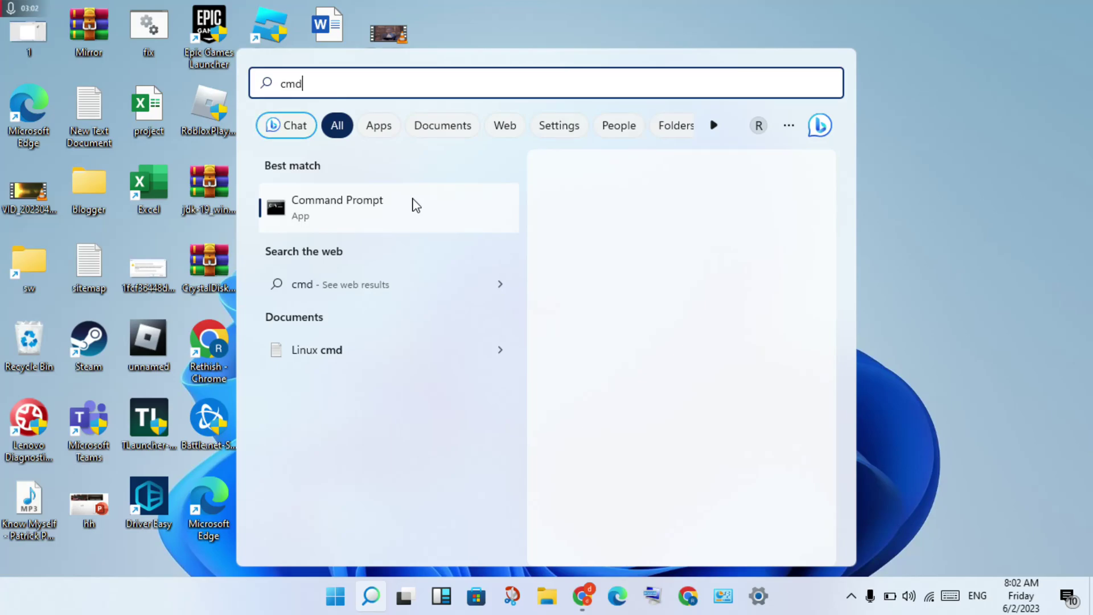
pyautogui.rightClick(415, 205)
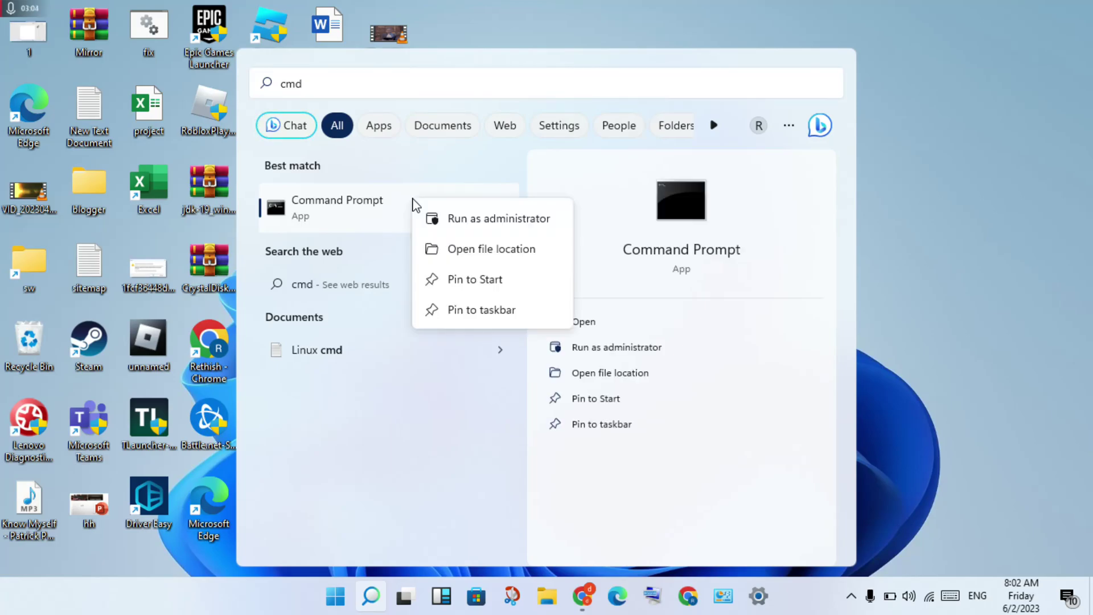
pyautogui.click(476, 225)
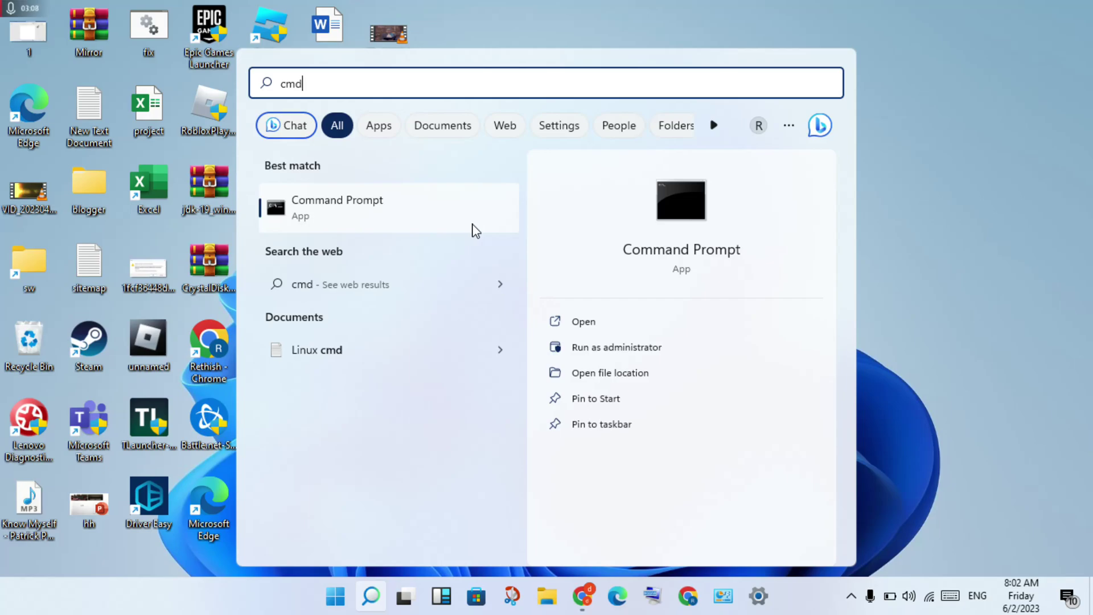
pyautogui.hotkey('ctrl', 'shift', 'Return')
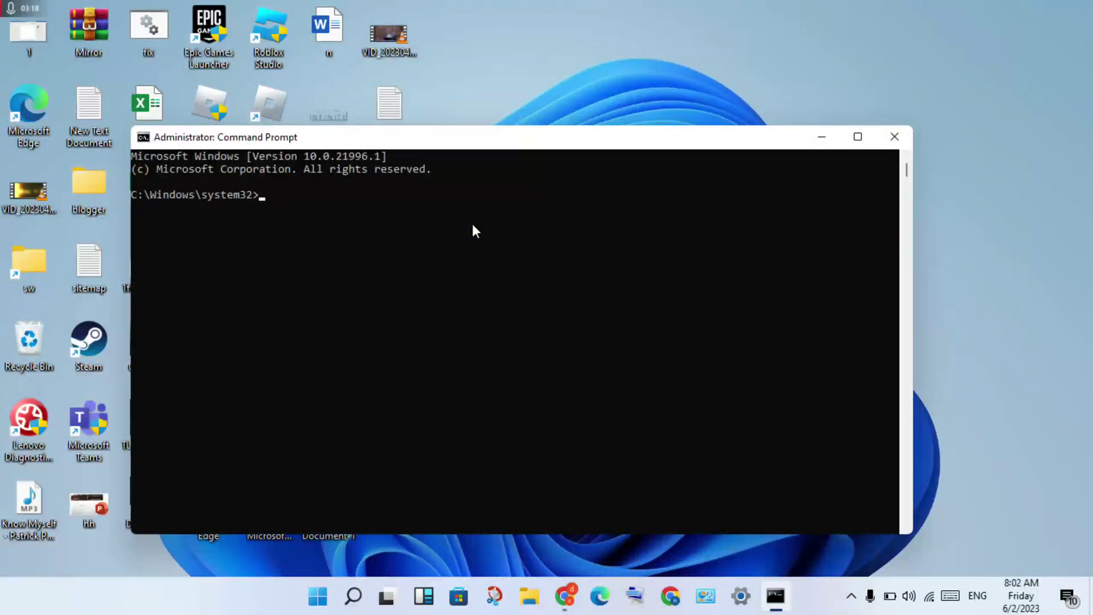
# Step: Run ipconfig /flushdns and netsh winsock reset in Command Prompt
pyautogui.write('ipconfig /flus')
pyautogui.write('hdns')
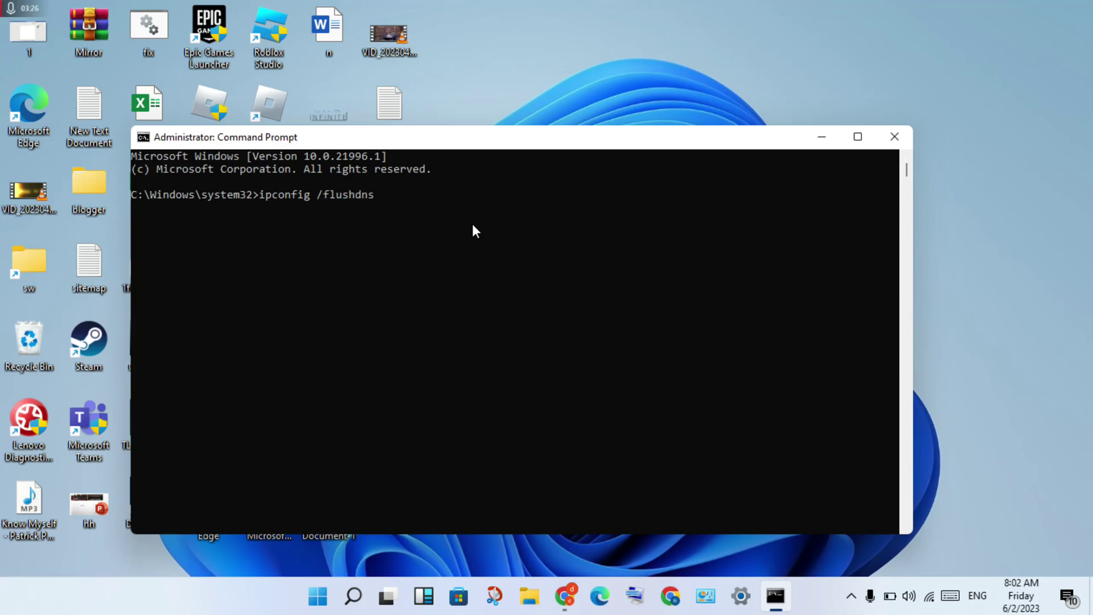
pyautogui.press('Return')
pyautogui.write('n')
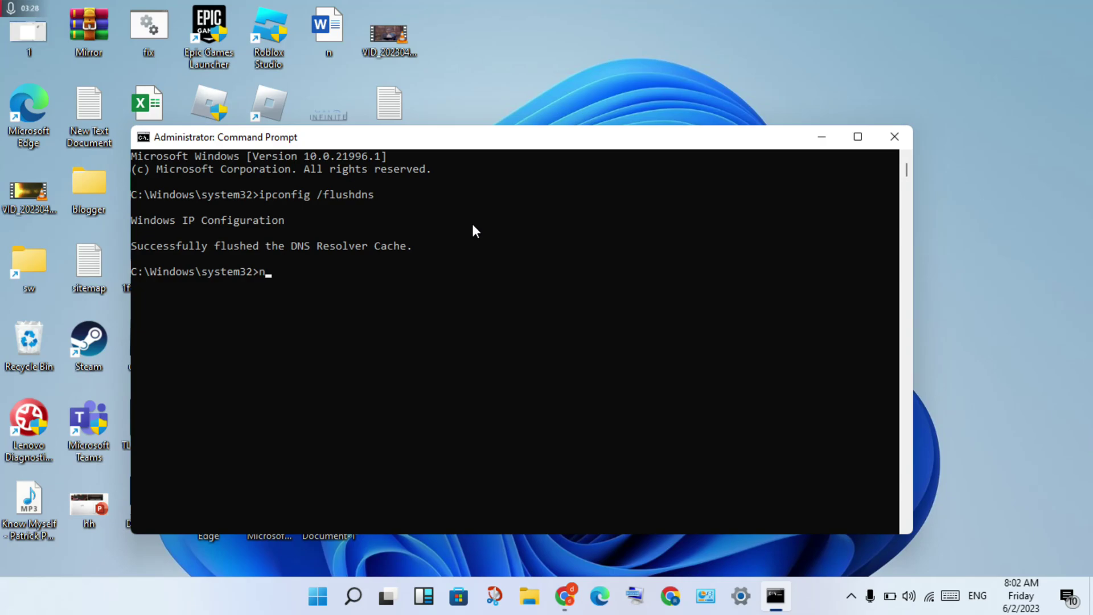
pyautogui.write('etsh winsock reset')
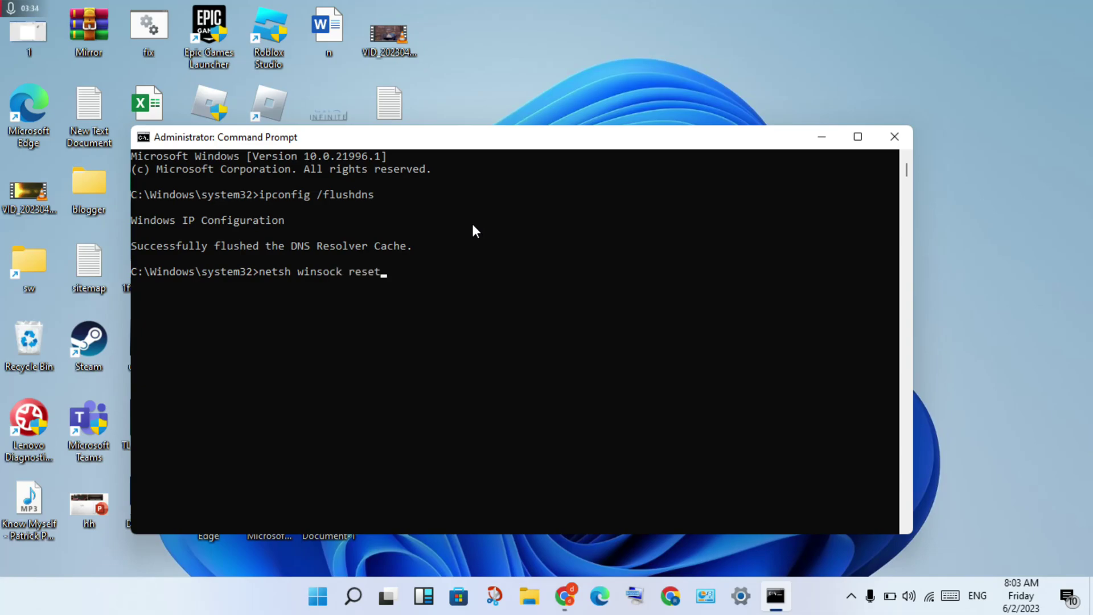
pyautogui.press('Return')
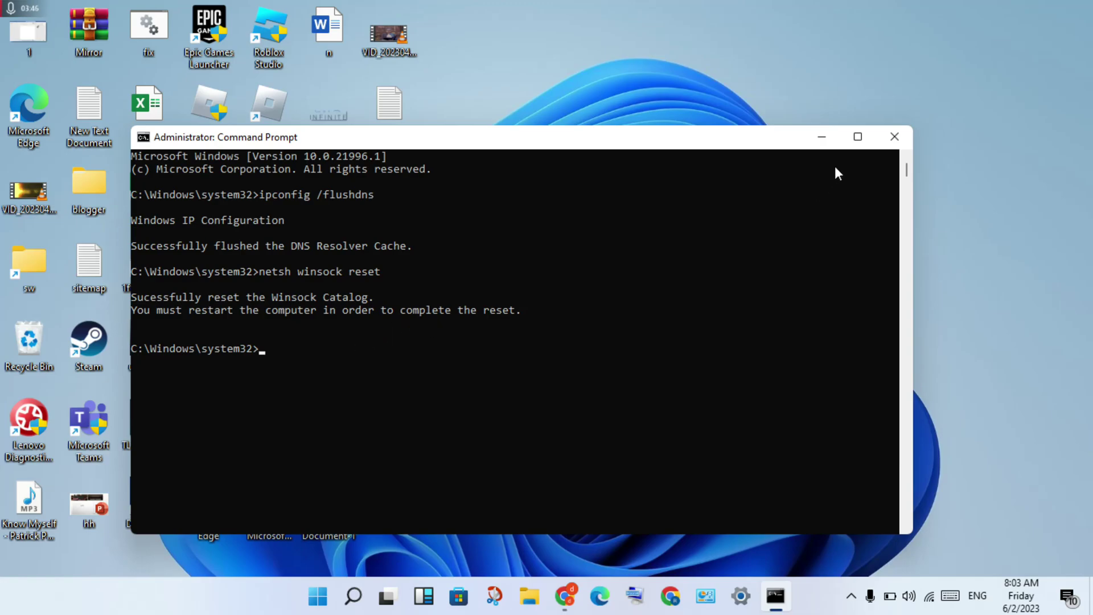
pyautogui.click(884, 141)
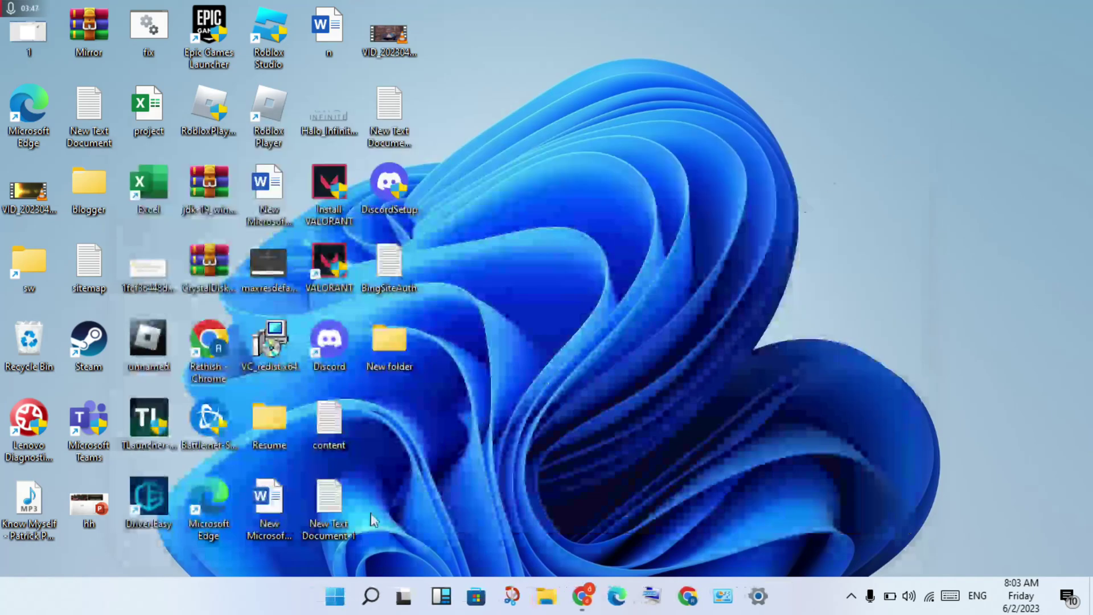
pyautogui.click(343, 603)
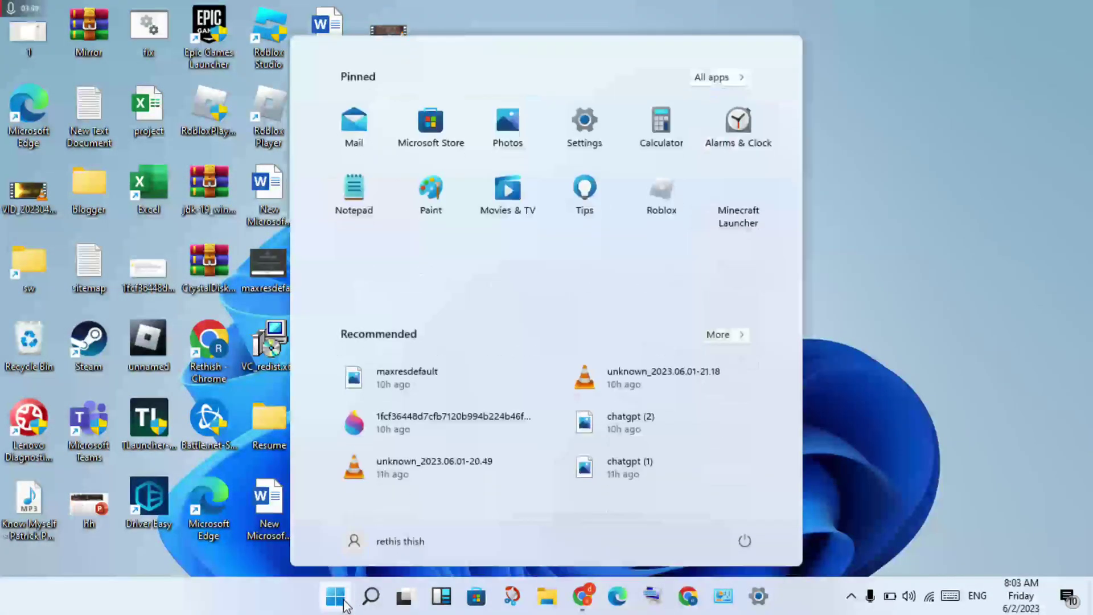
pyautogui.click(746, 544)
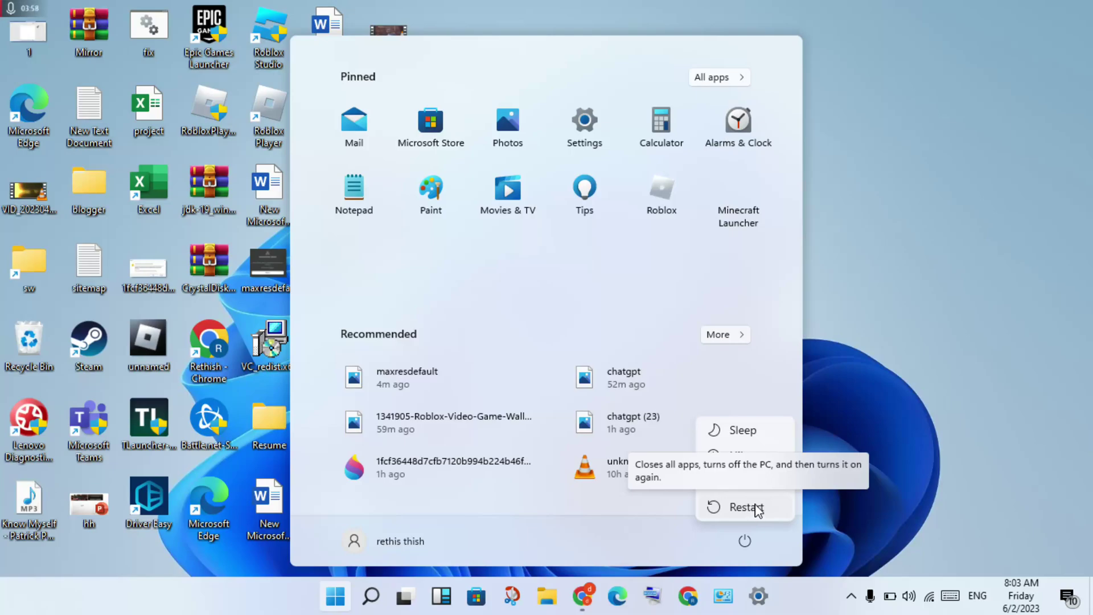
pyautogui.press('Escape')
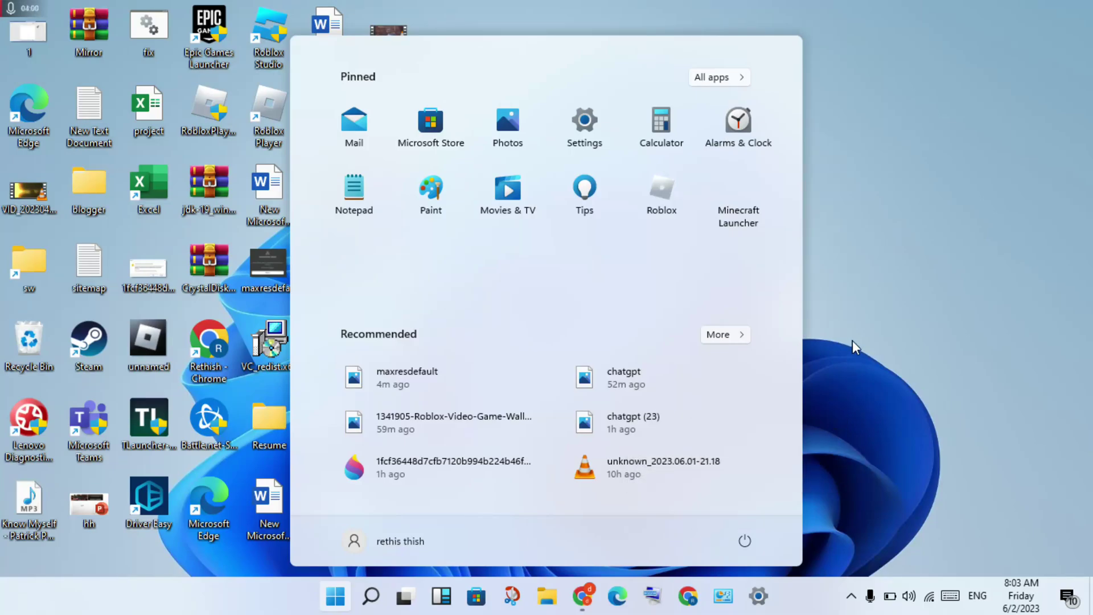
pyautogui.press('Escape')
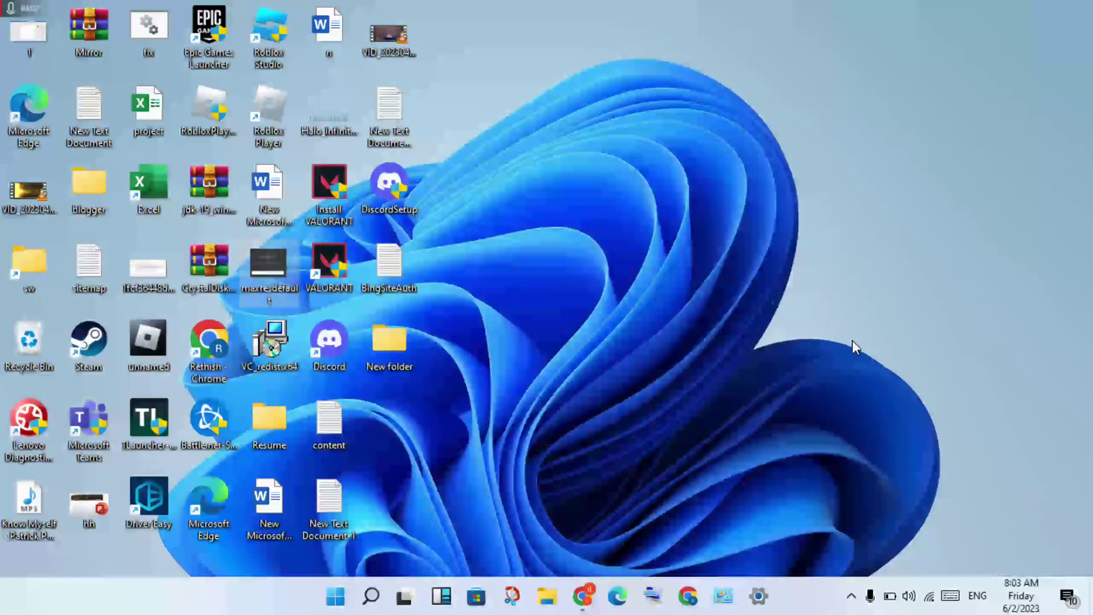